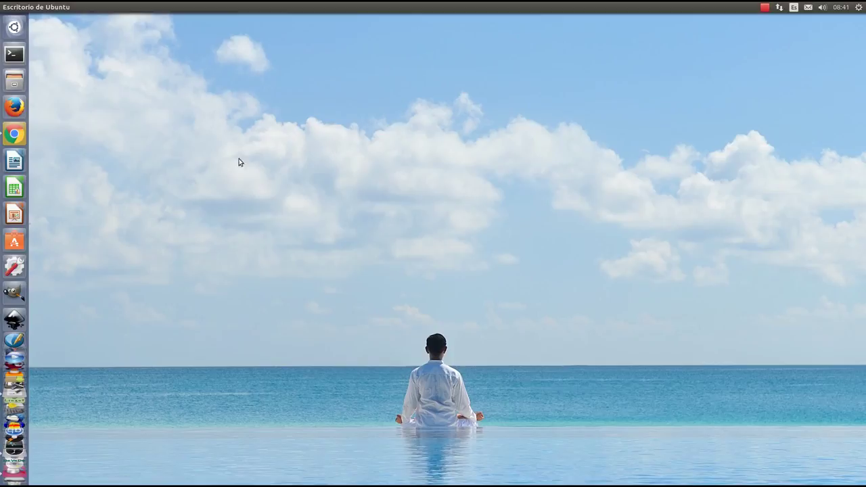
Step: Switch to Chrome and copy the command sudo add-apt-repository ppa:obsproject/obs-studio from the Ubuntu section of the OBS download page
click(18, 139)
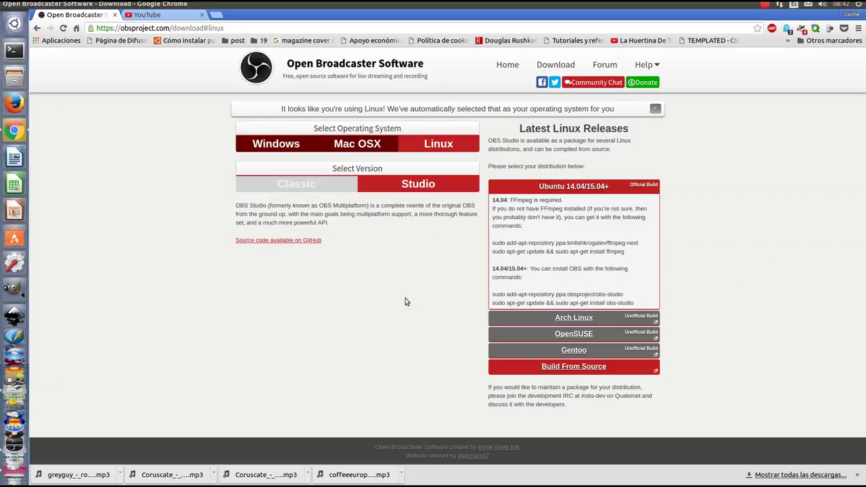
triple_click(566, 295)
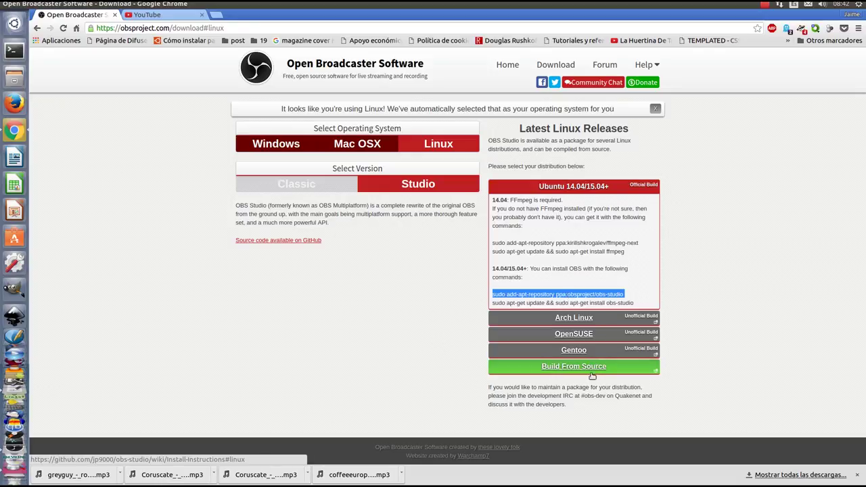
click(421, 323)
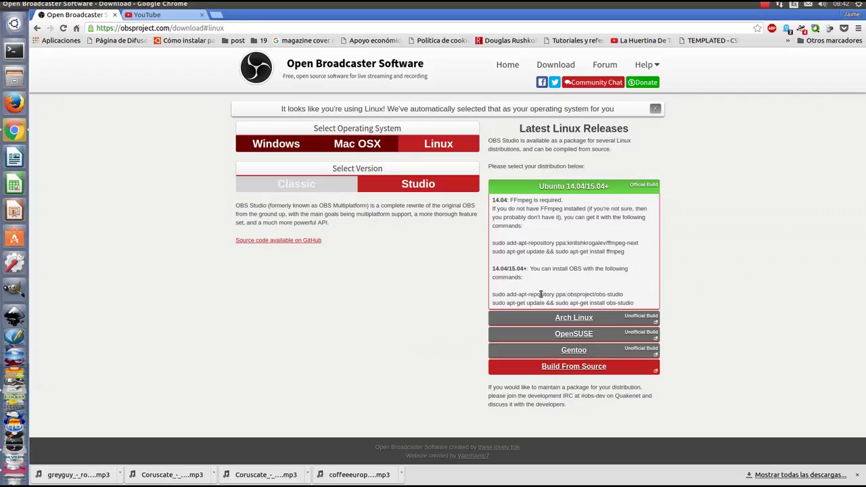
drag(517, 295, 622, 296)
right_click(621, 299)
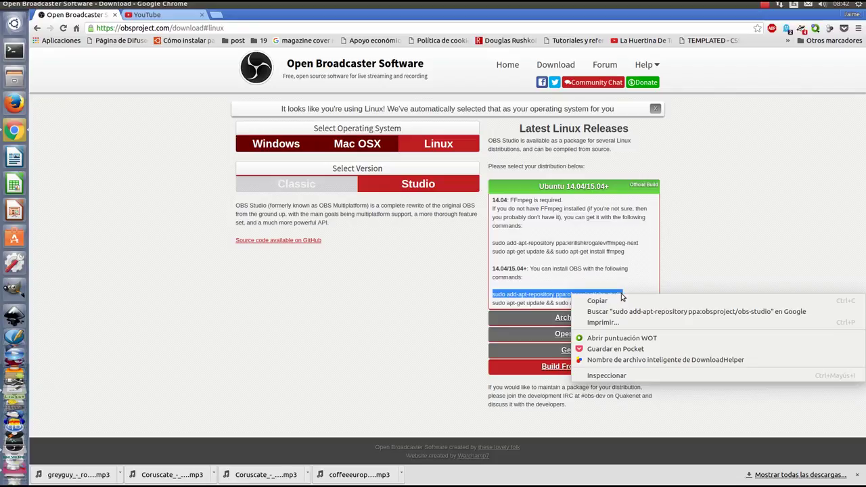
click(621, 301)
Step: Paste the copied repository command into a terminal and close the terminal without running it
click(14, 50)
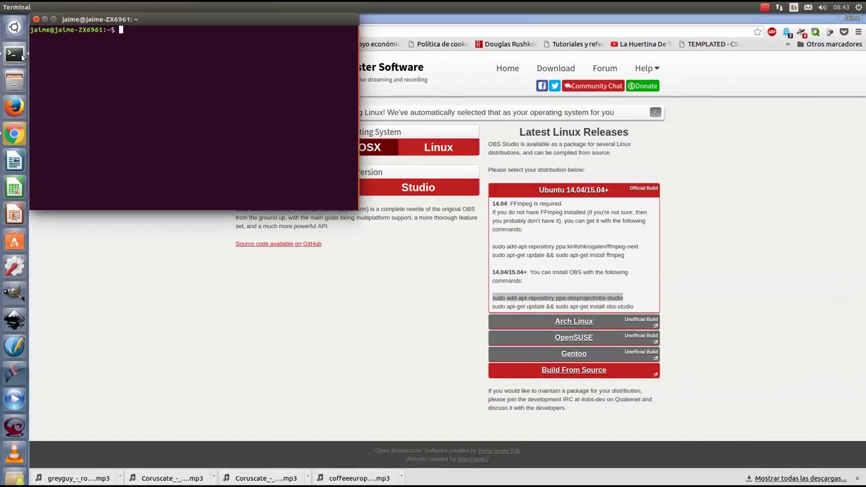
right_click(120, 33)
click(134, 62)
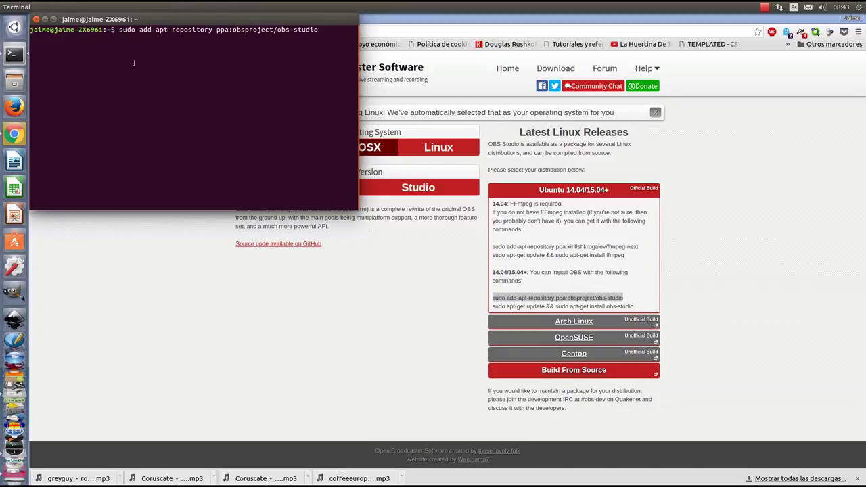
click(36, 21)
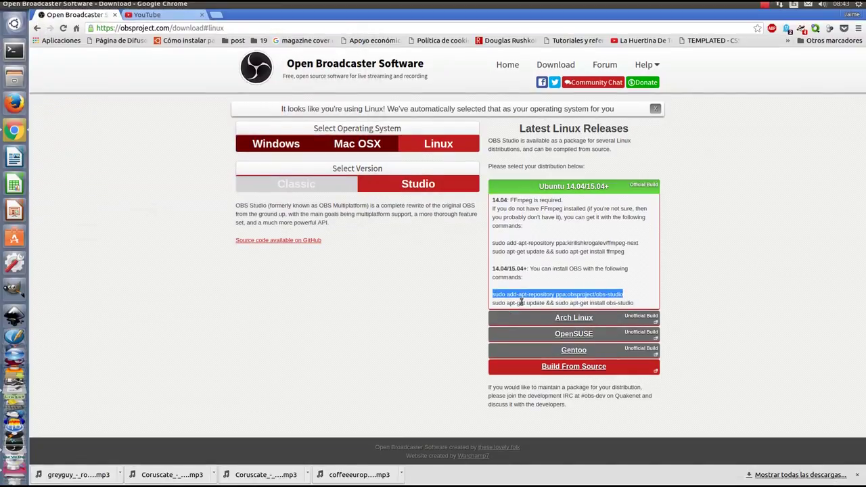
Step: Review the FFmpeg requirement for Ubuntu 14.04 and its installation commands on the OBS download page
click(406, 317)
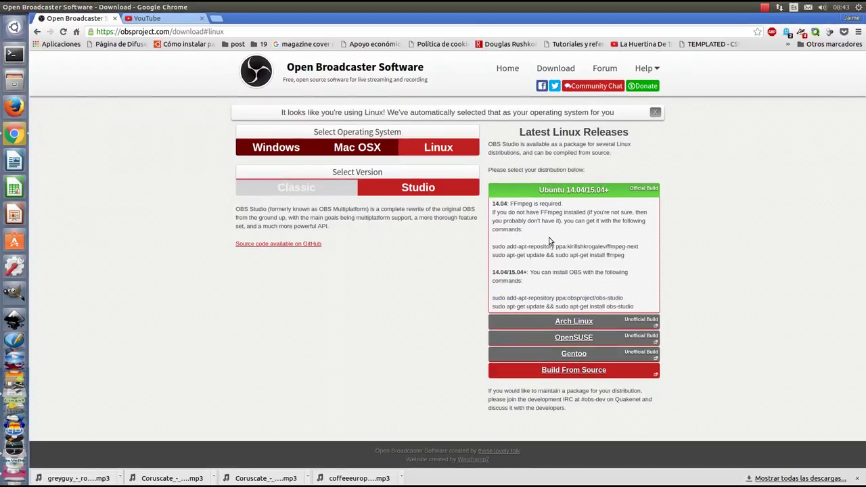
drag(511, 204, 532, 204)
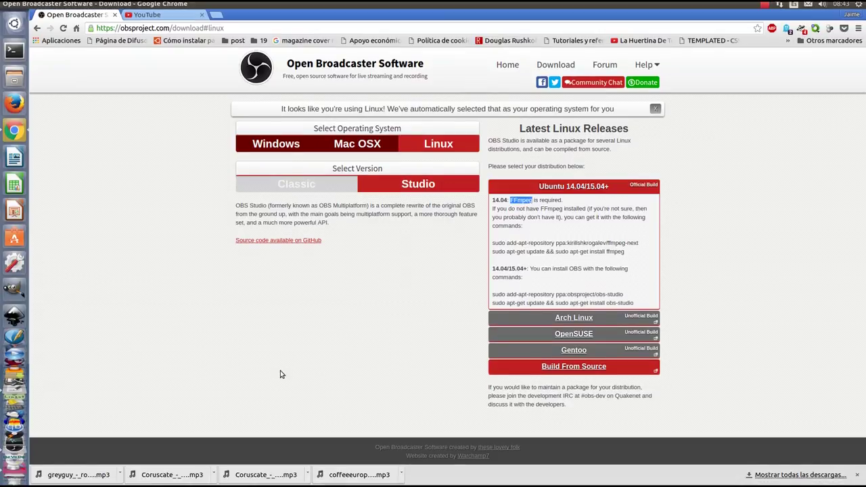
click(590, 235)
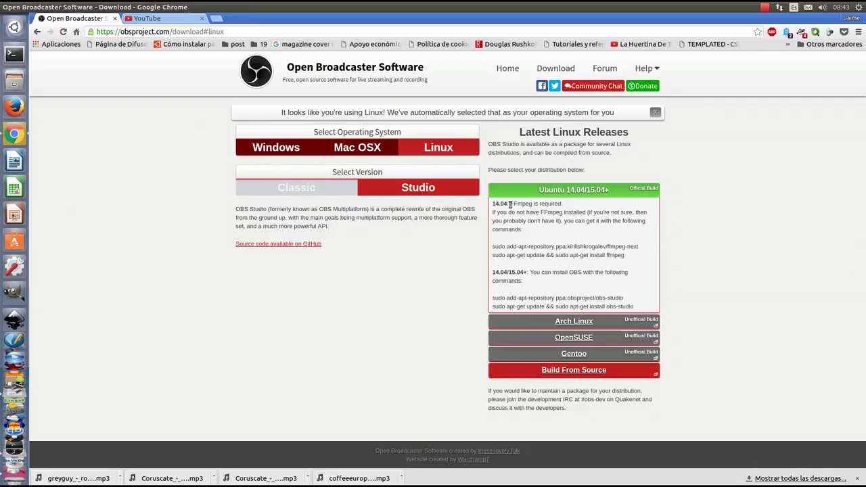
drag(510, 204, 565, 204)
click(567, 242)
drag(493, 245, 638, 245)
click(532, 250)
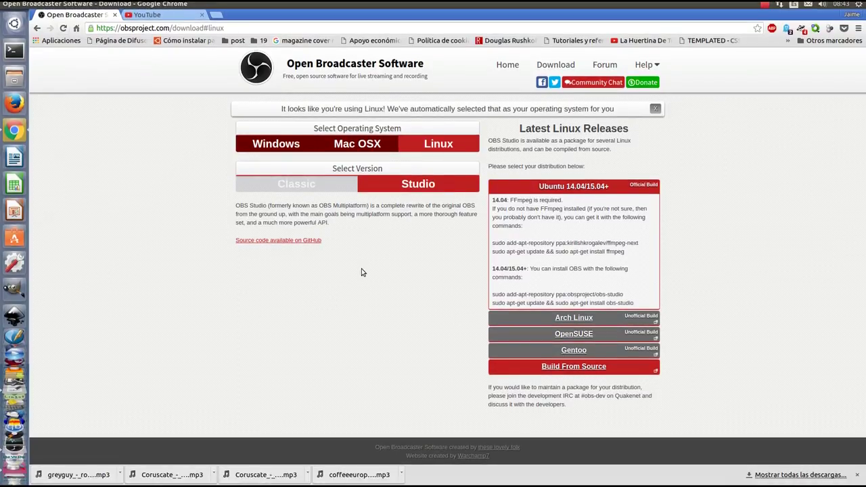
Step: Minimize the browser, launch OBS and maximize its window
click(15, 8)
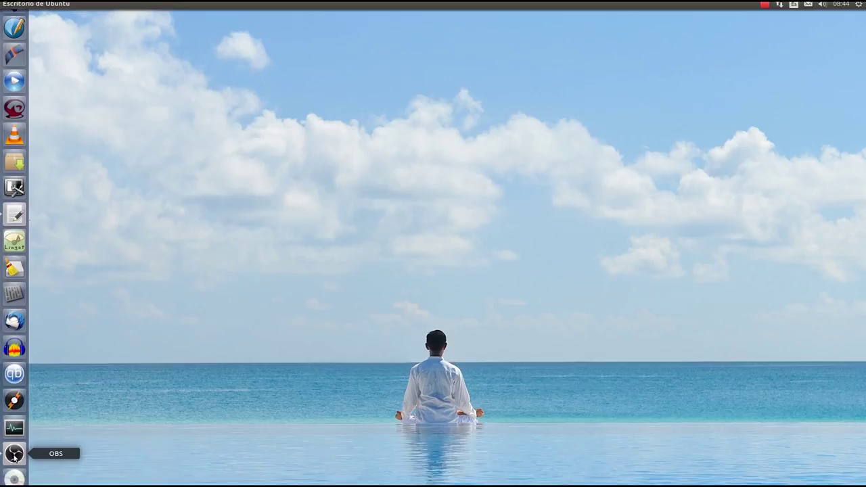
click(15, 455)
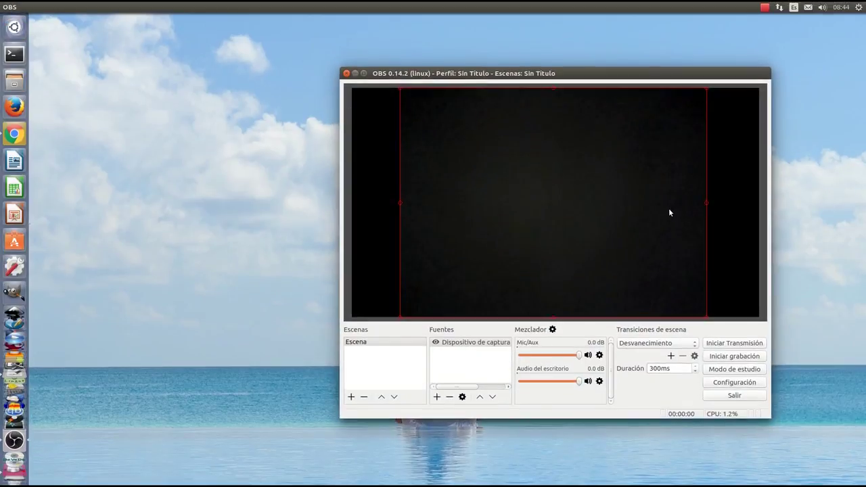
click(364, 74)
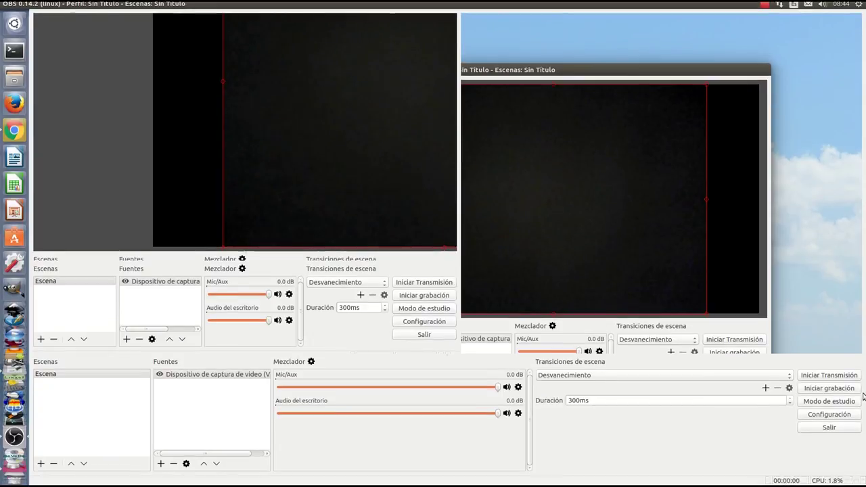
Step: Open the Emision settings, choose Servicio de retransmisión as the broadcast type and look through the available streaming services
click(837, 417)
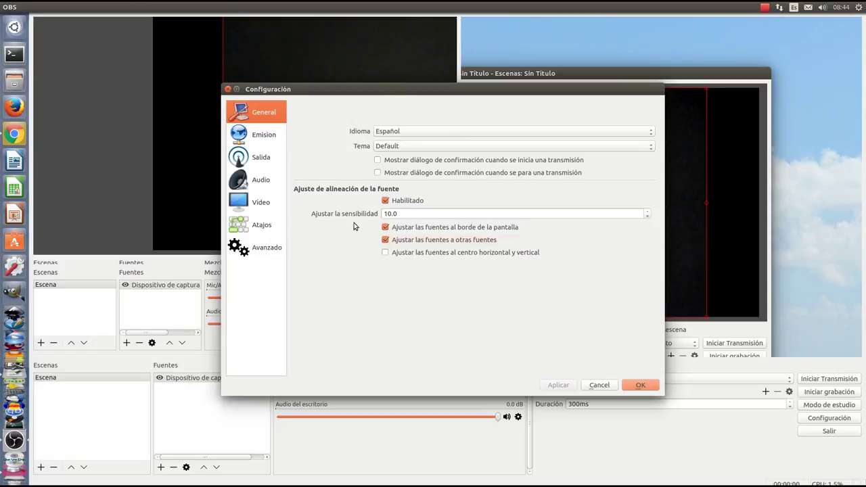
click(264, 137)
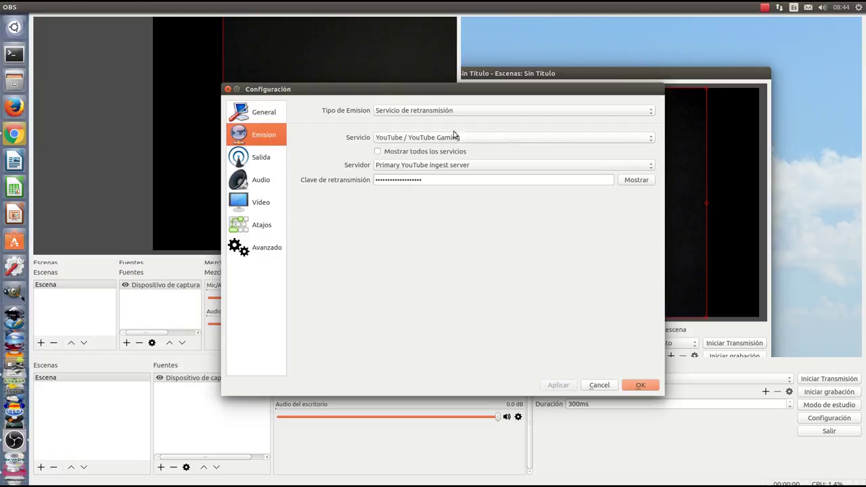
click(559, 112)
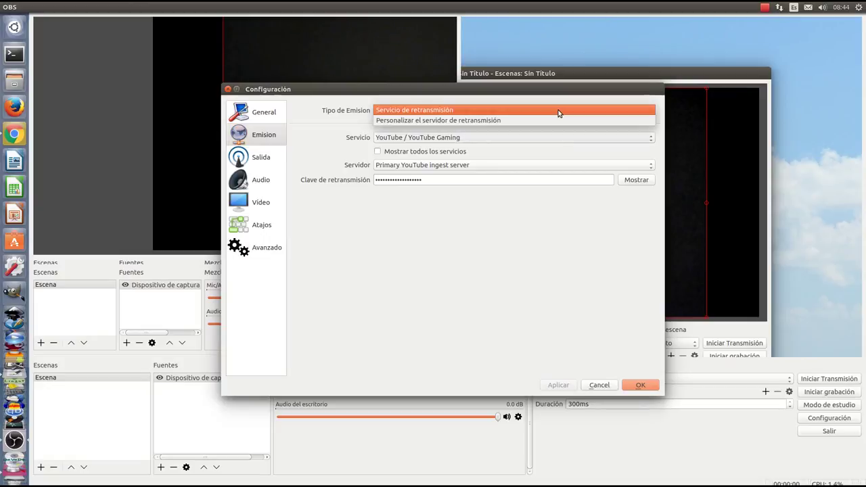
click(429, 113)
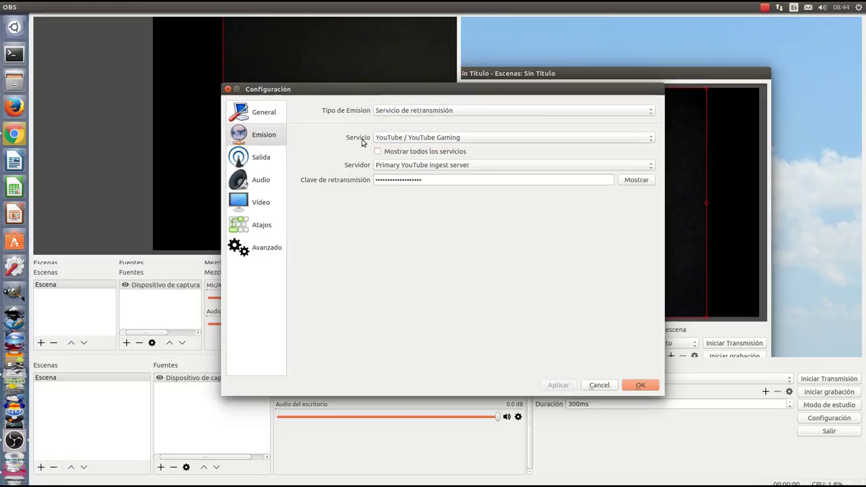
click(393, 140)
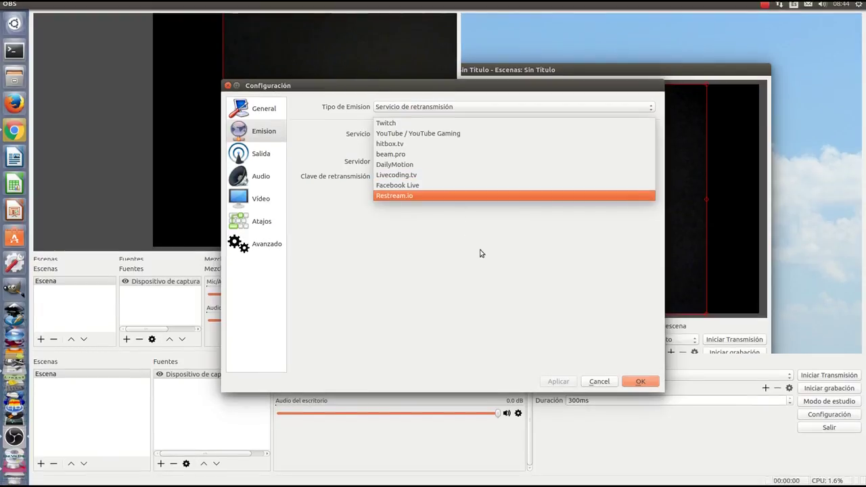
click(480, 253)
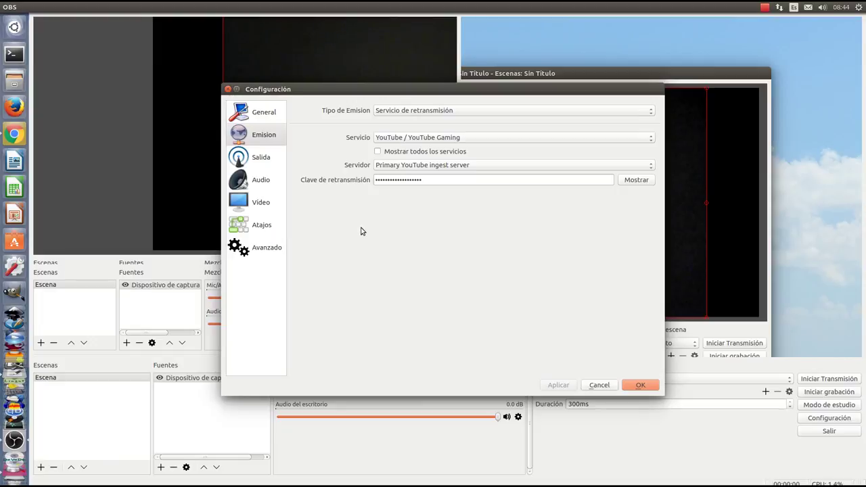
Step: Switch to YouTube in Chrome and open the live streaming dashboard at its encoder configuration
click(18, 140)
click(161, 23)
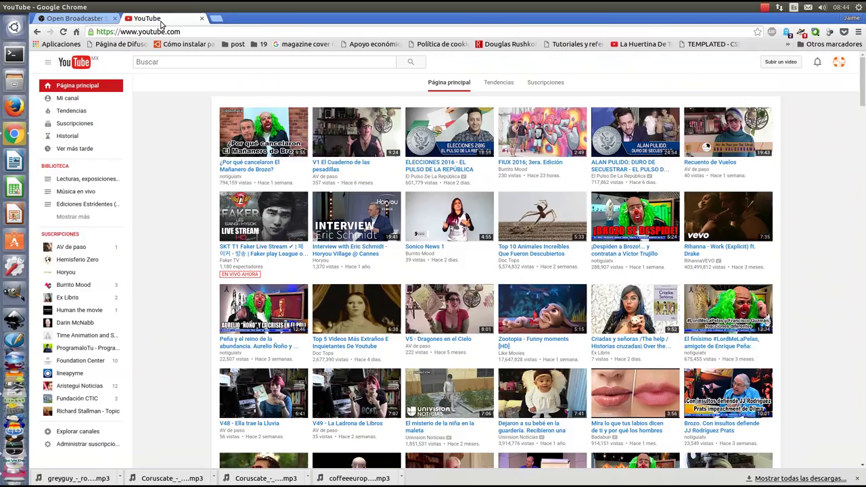
click(785, 64)
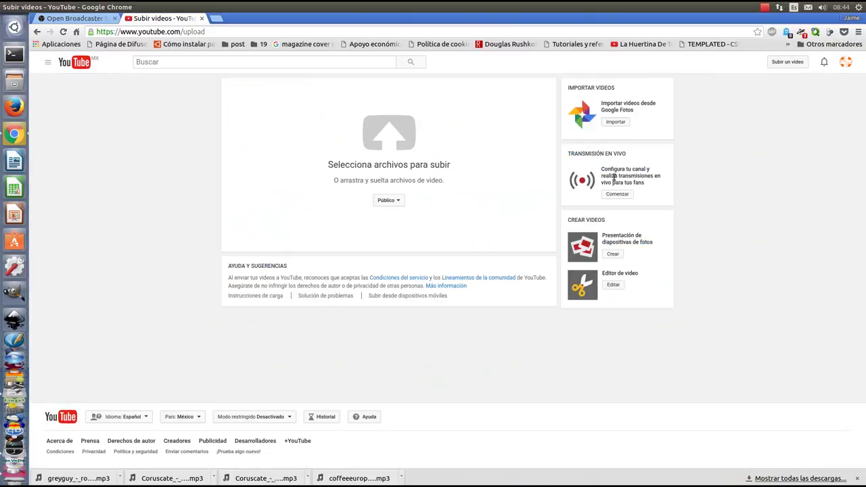
click(615, 195)
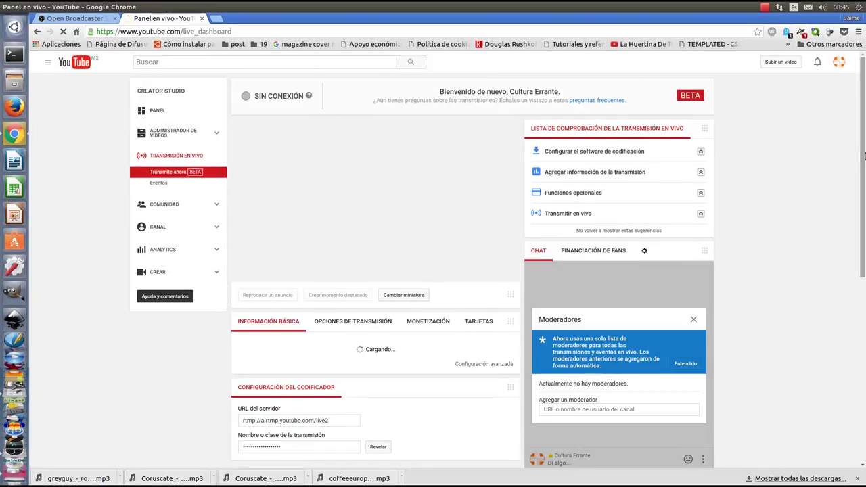
drag(859, 135, 841, 284)
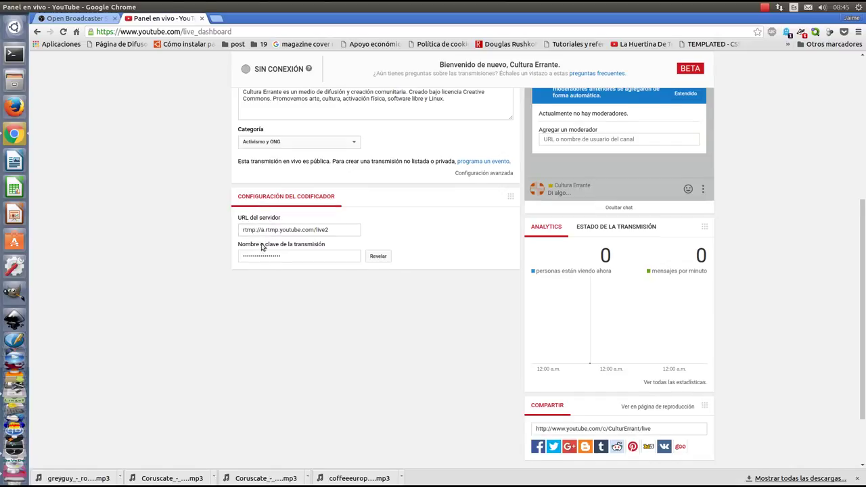
Step: Copy the stream name/key from the encoder configuration and switch to the OBS settings
double_click(290, 256)
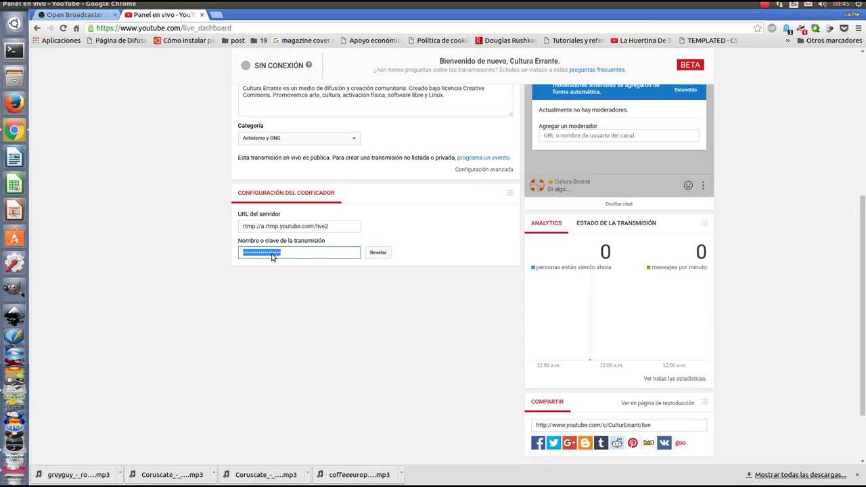
right_click(273, 257)
click(263, 267)
right_click(263, 259)
click(215, 266)
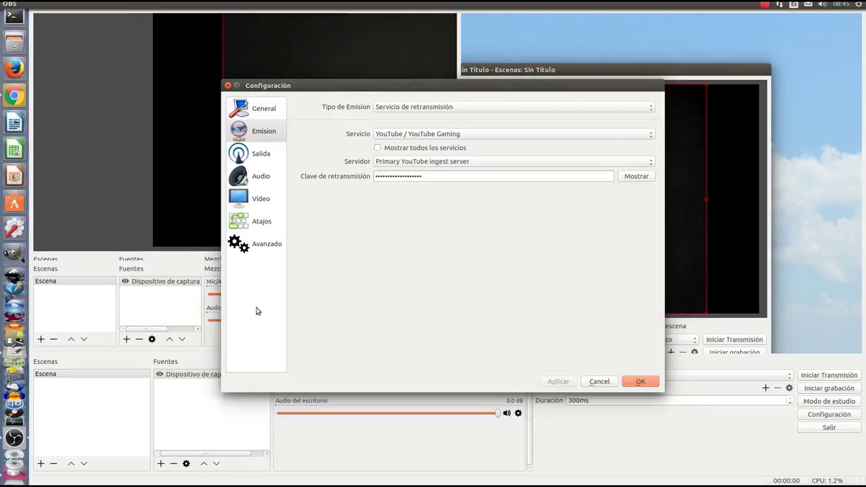
Step: Replace the Clave de retransmisión with the stream key copied from YouTube and accept the settings
double_click(433, 178)
right_click(433, 181)
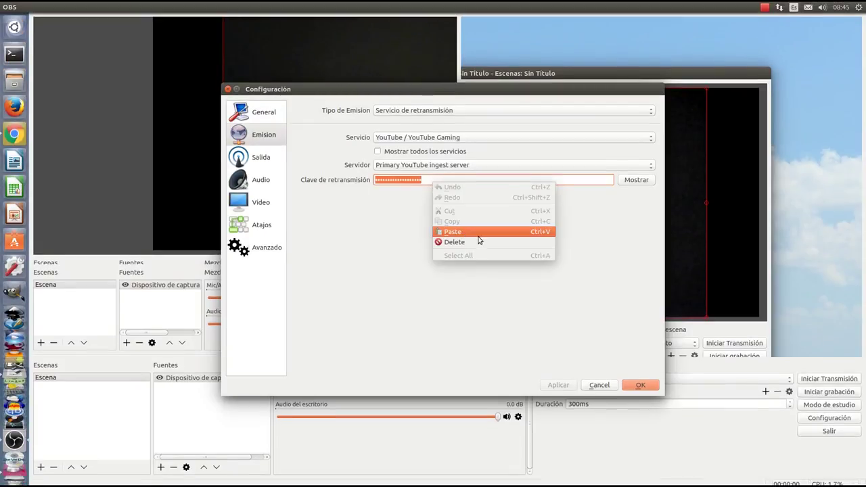
click(457, 232)
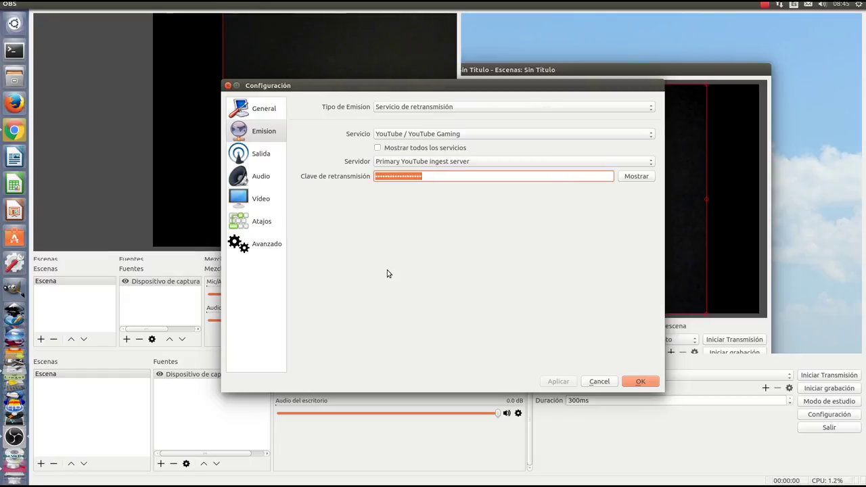
click(641, 382)
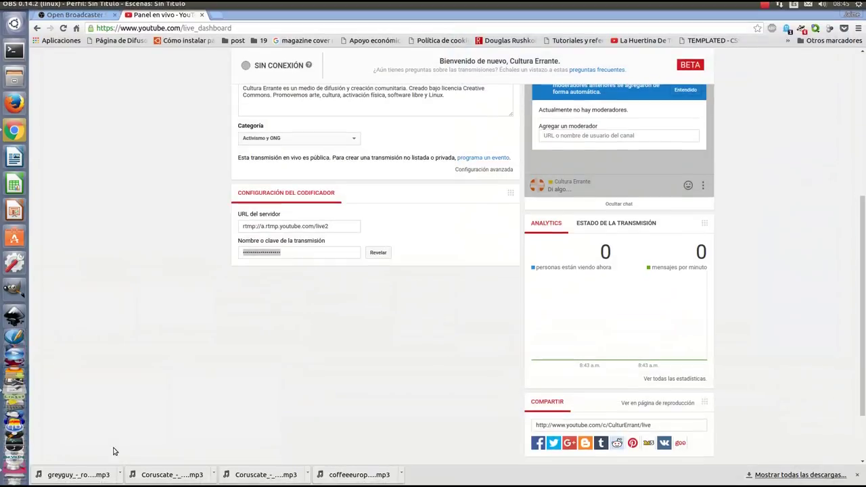
Step: Bring OBS to the front and review the source types that can be added to the scene
click(14, 410)
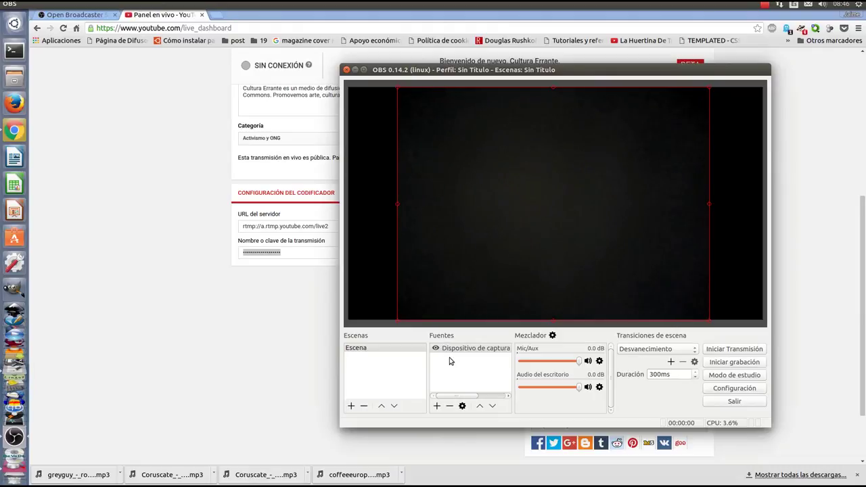
click(437, 405)
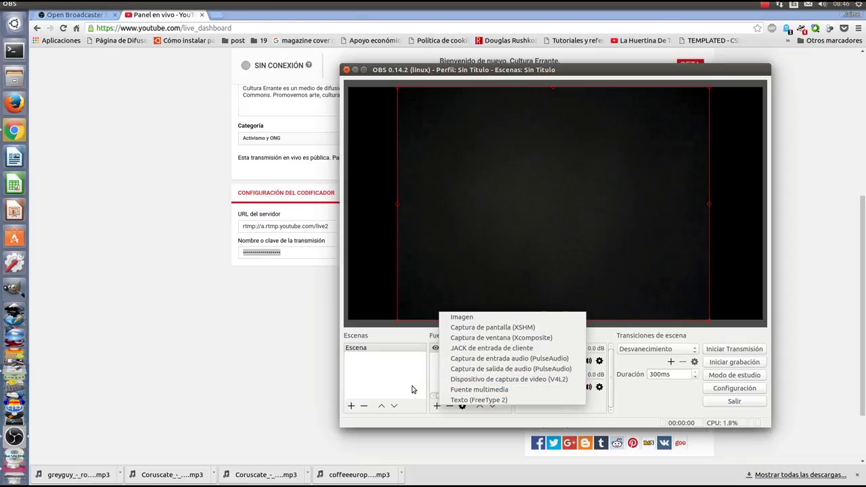
click(433, 384)
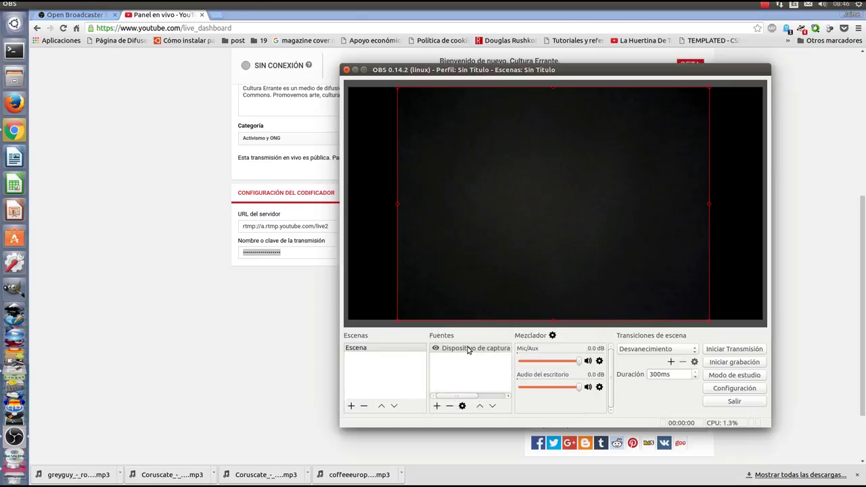